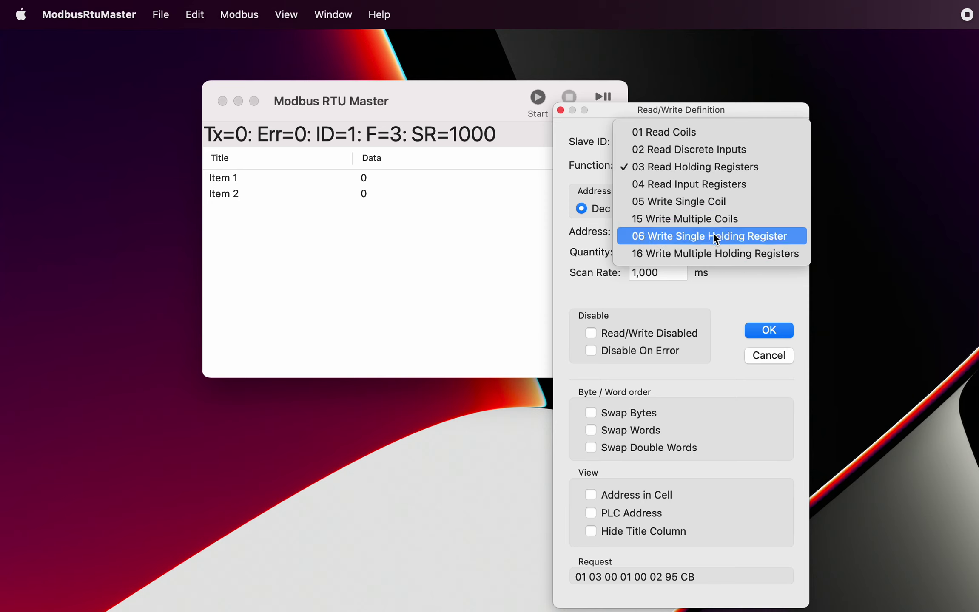
Define the request as function 16 Write Multiple Holding Registers with a quantity of 4 and accept the definition.
click(704, 255)
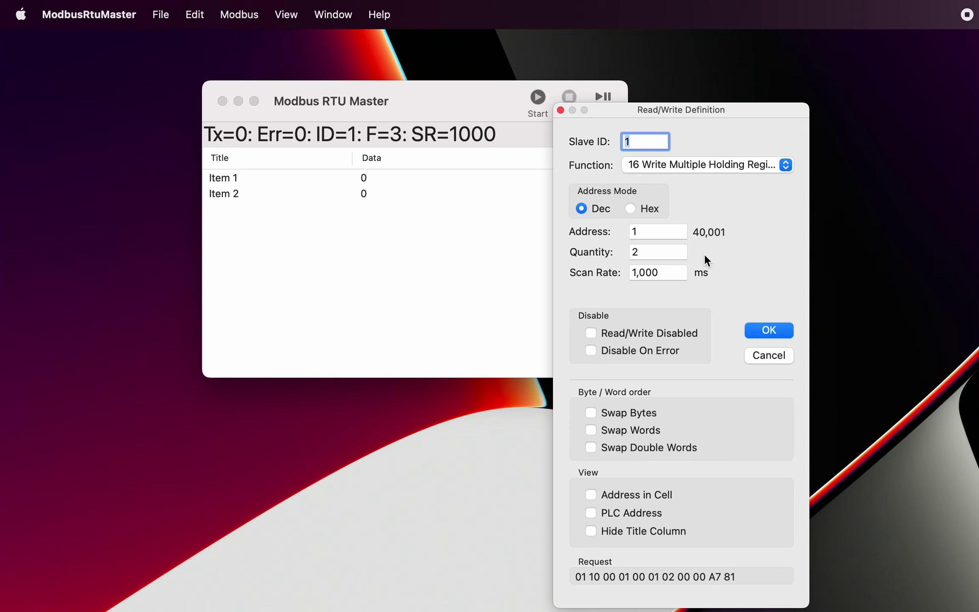
double_click(632, 251)
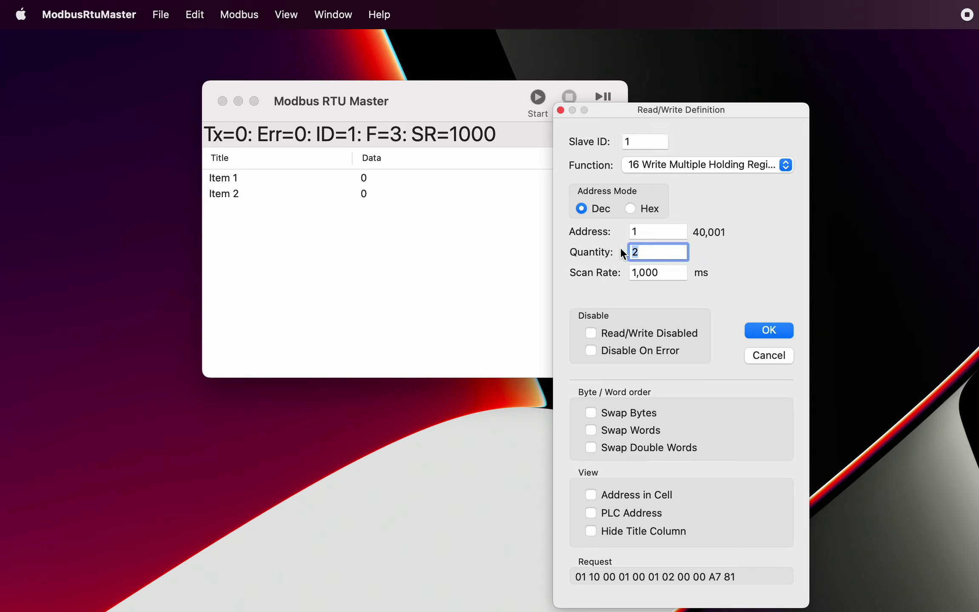
text(1)
key(BackSpace)
text(4)
click(768, 331)
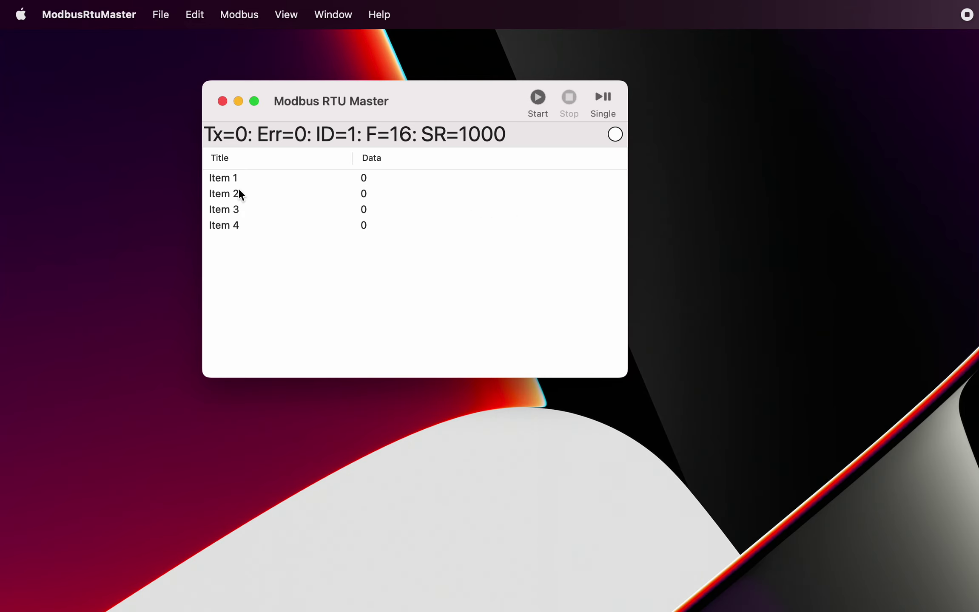
double_click(226, 176)
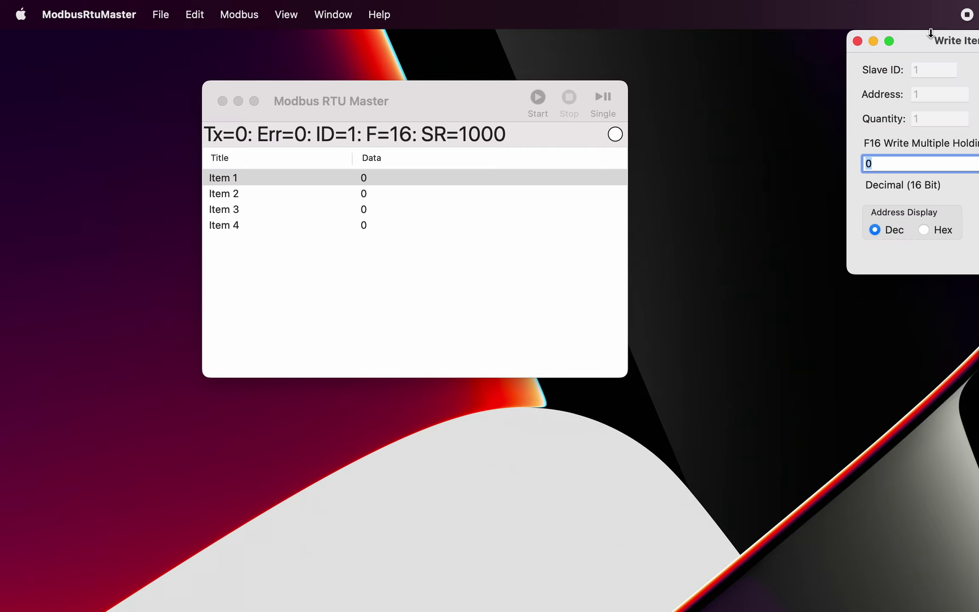
drag(867, 43, 772, 59)
click(754, 52)
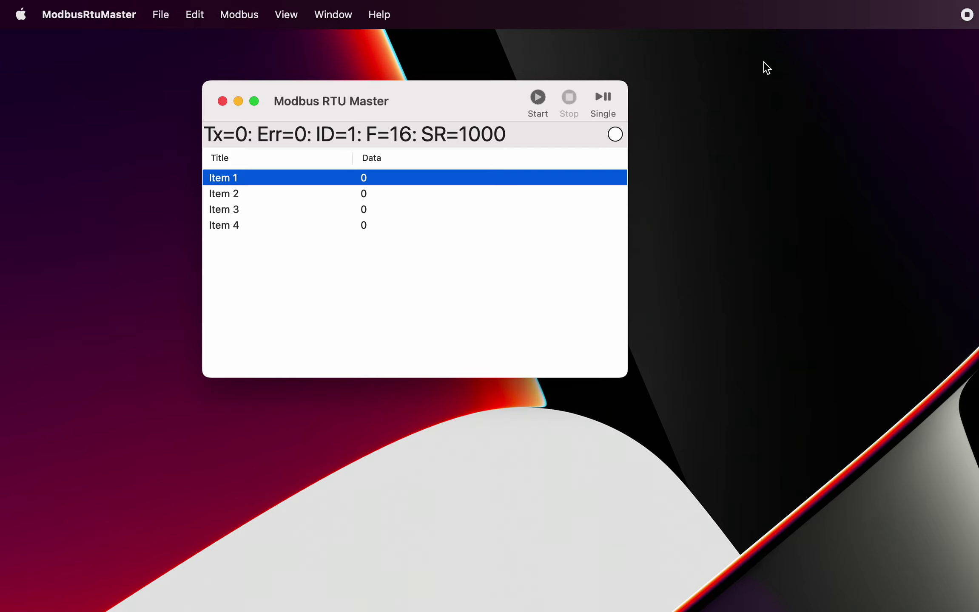
Rename Item 1 as "Float Test" and Item 2 as "-".
click(224, 182)
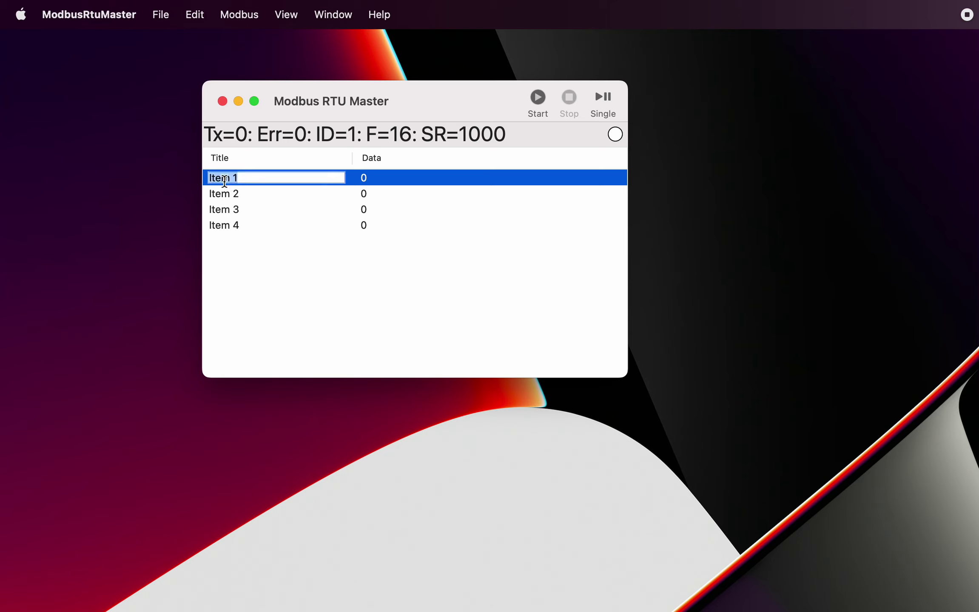
text(Float Test)
click(232, 198)
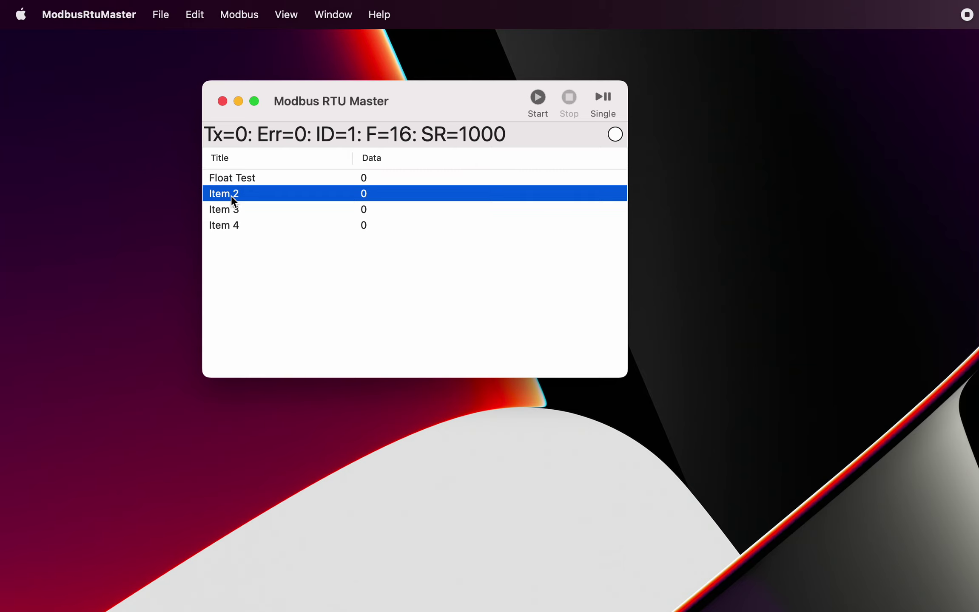
click(234, 200)
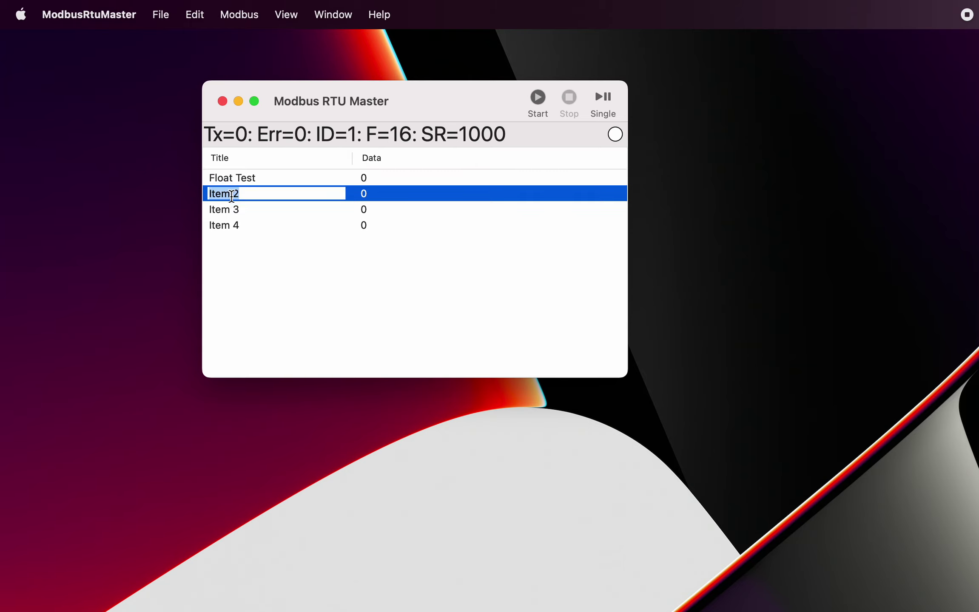
text(-)
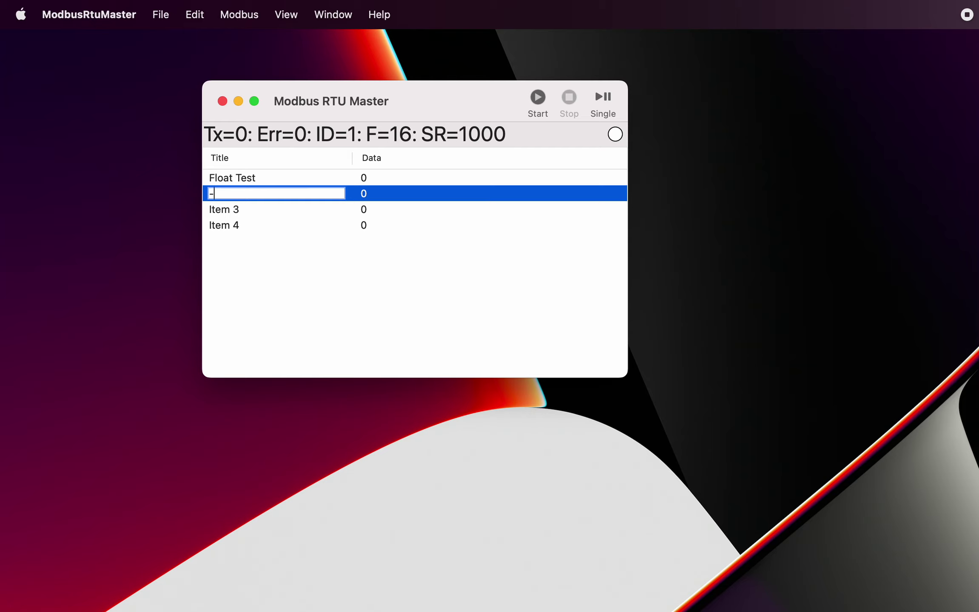
key(Return)
Rename Item 3 as "Signed Test" and Item 4 as "Unsigned Test".
click(230, 209)
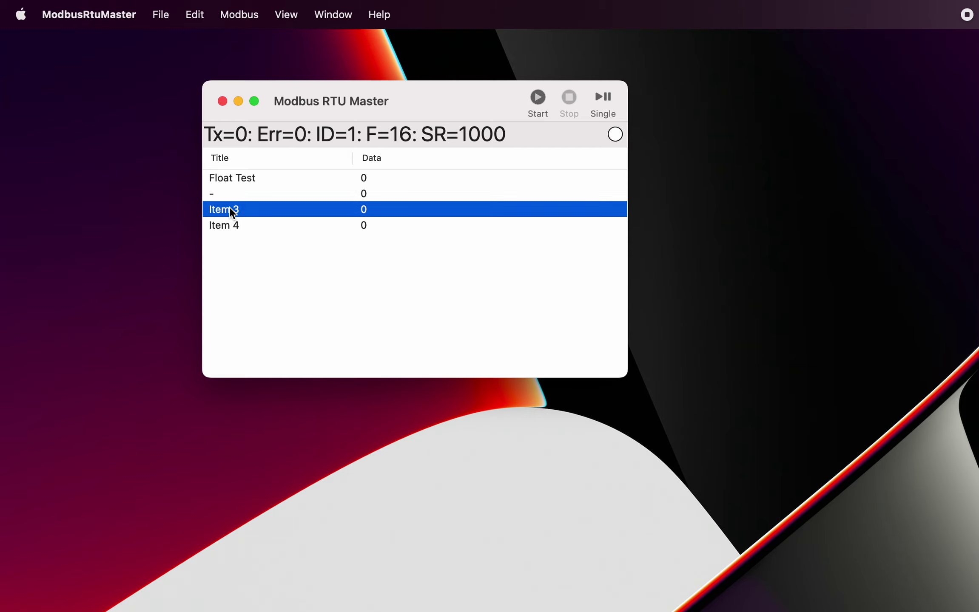
click(229, 208)
text(Si)
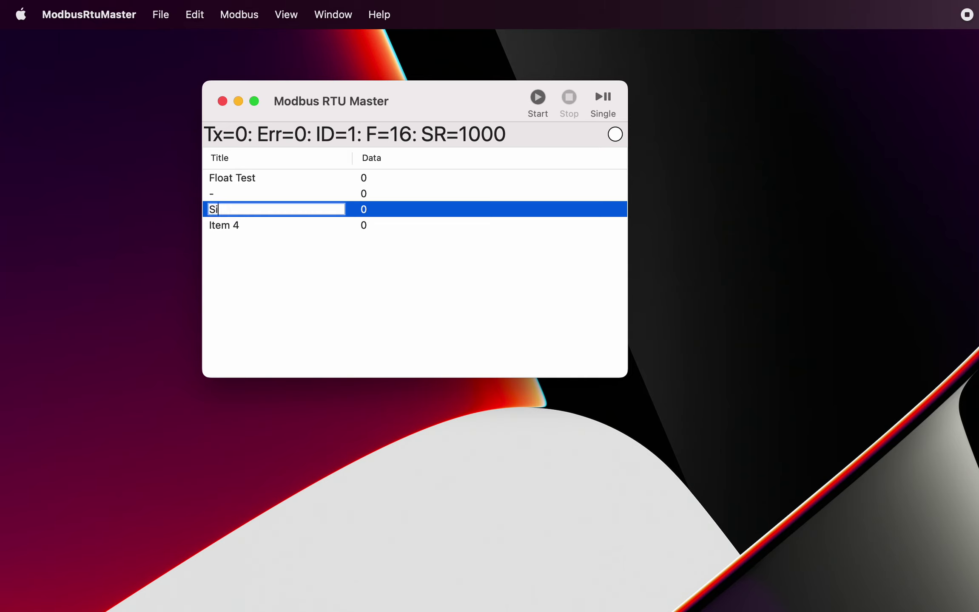
text(gned Test)
key(Return)
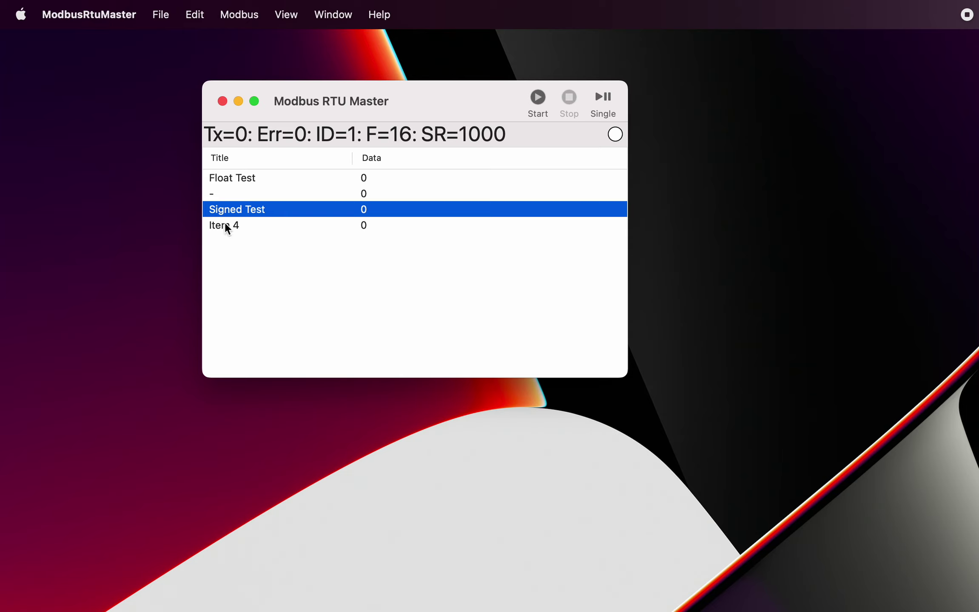
click(224, 222)
click(225, 222)
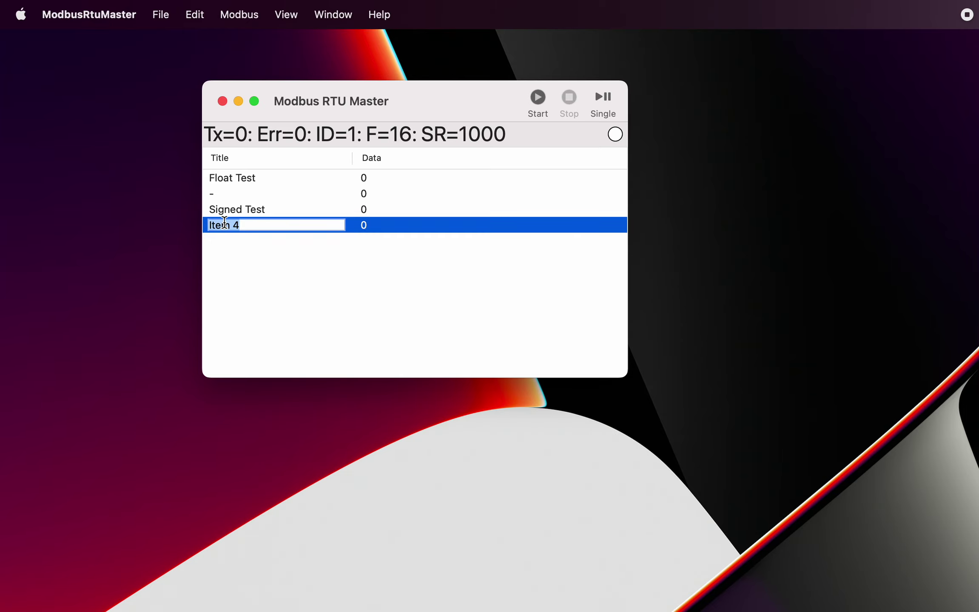
text(Unsigned Test)
key(Return)
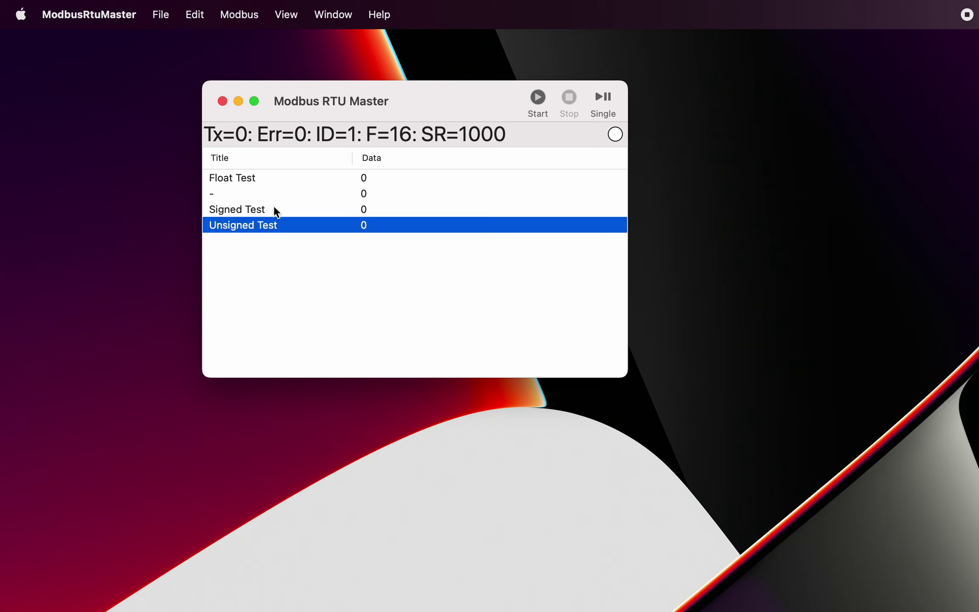
Set the data format of Float Test to Float32 and of Unsigned Test to Unsigned, leaving Signed Test as Decimal.
click(385, 179)
right_click(384, 180)
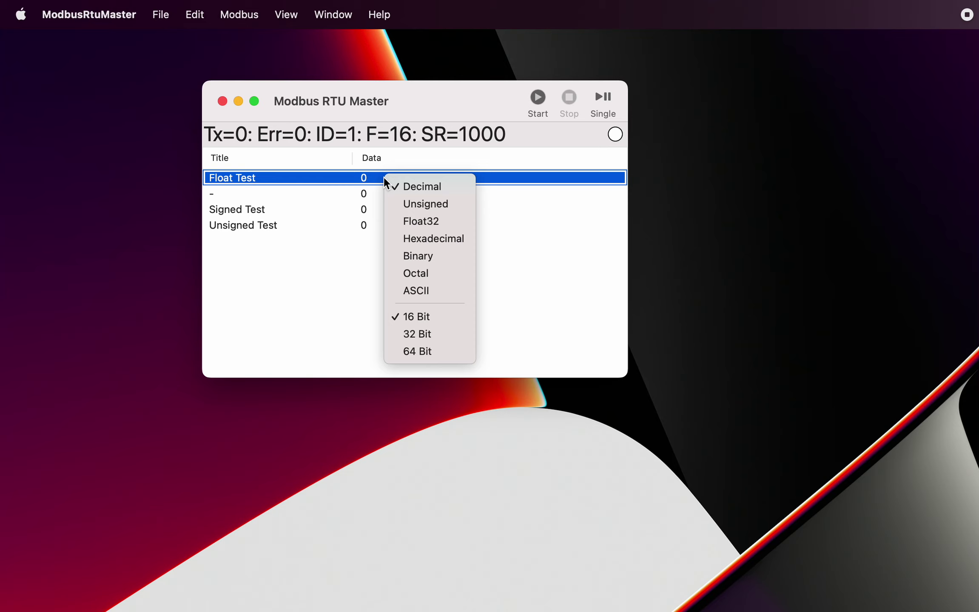
click(419, 221)
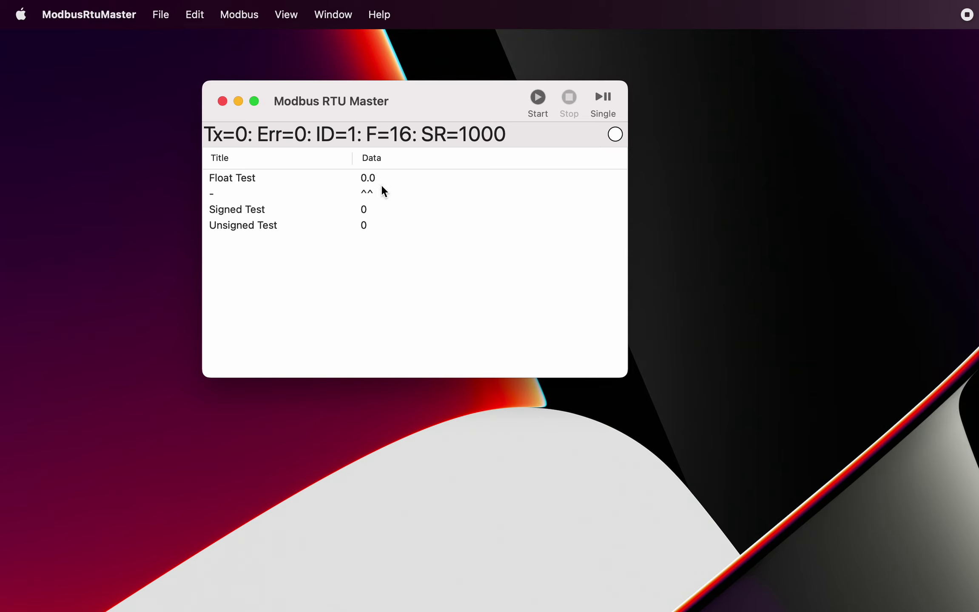
right_click(367, 211)
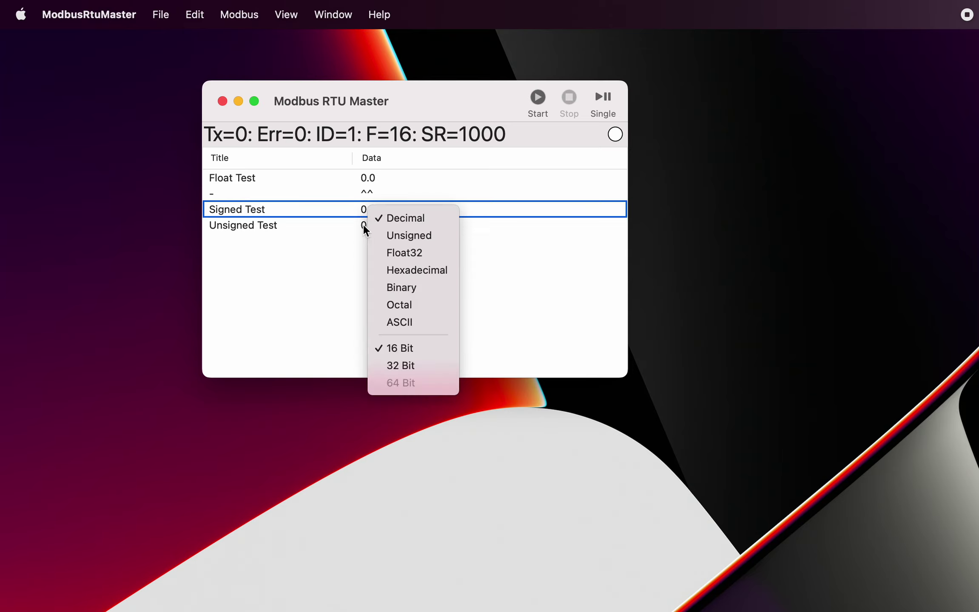
click(362, 225)
click(362, 226)
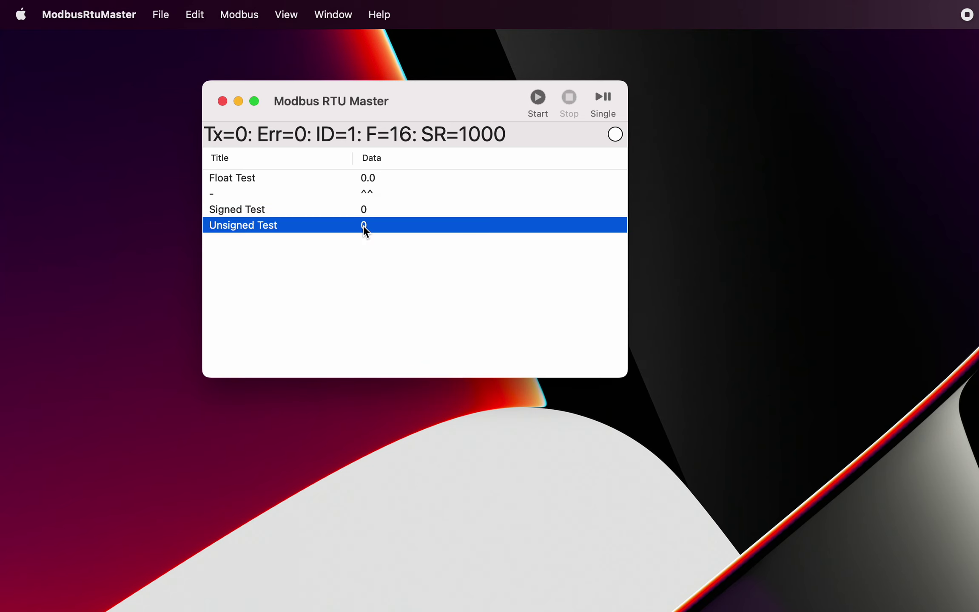
right_click(364, 226)
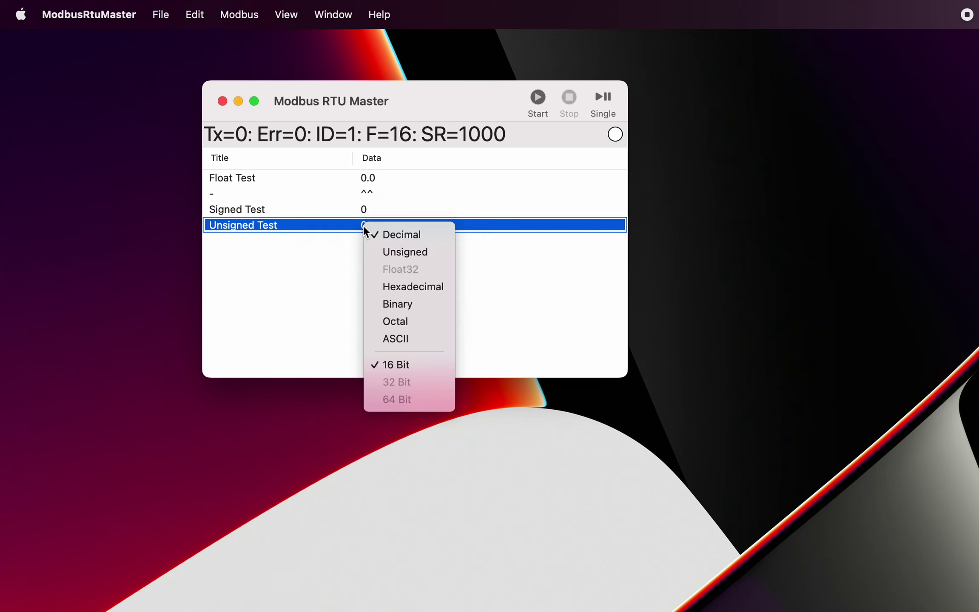
click(392, 252)
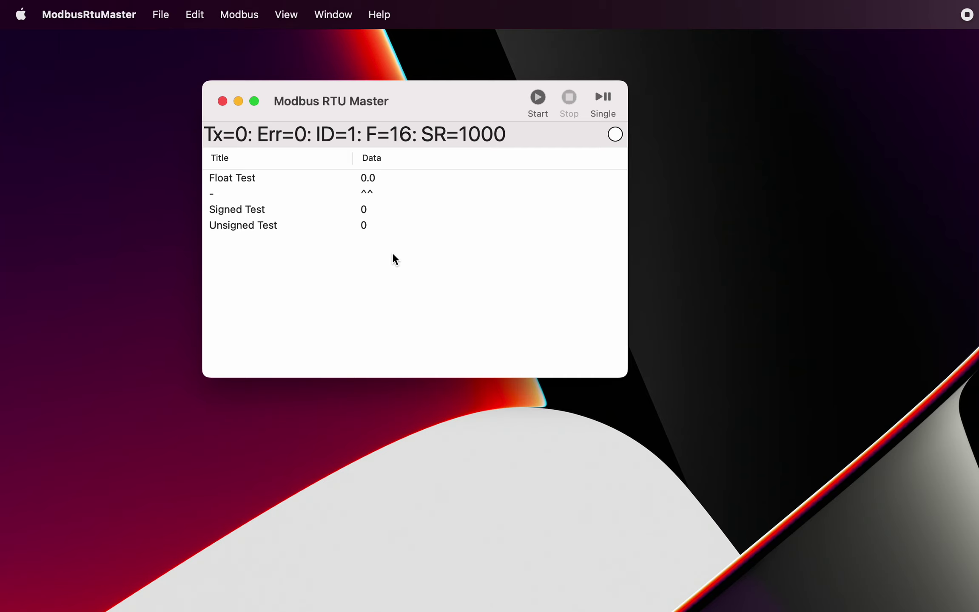
Set the write value of the Unsigned Test register to 1234.
double_click(363, 225)
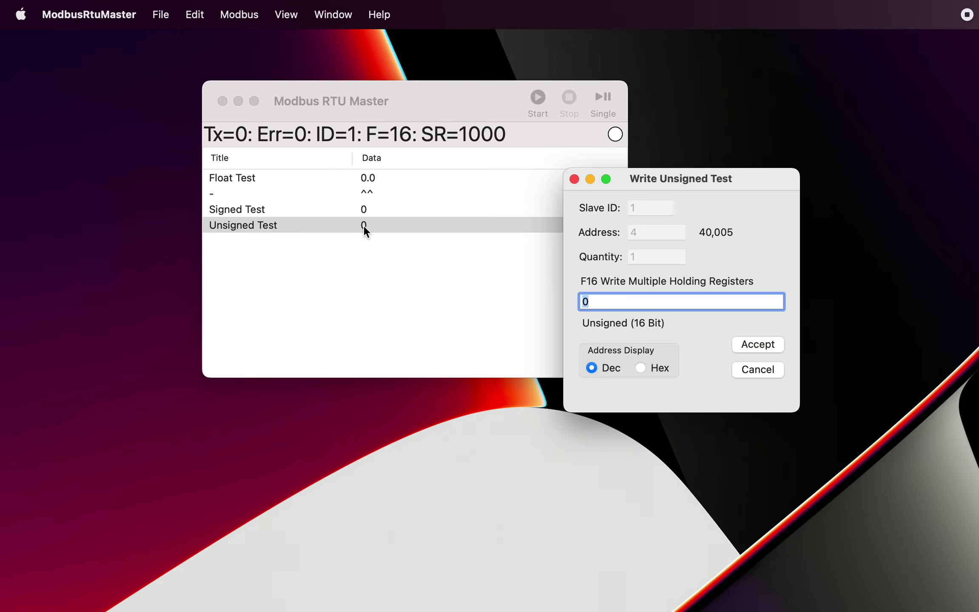
text(1234)
click(764, 351)
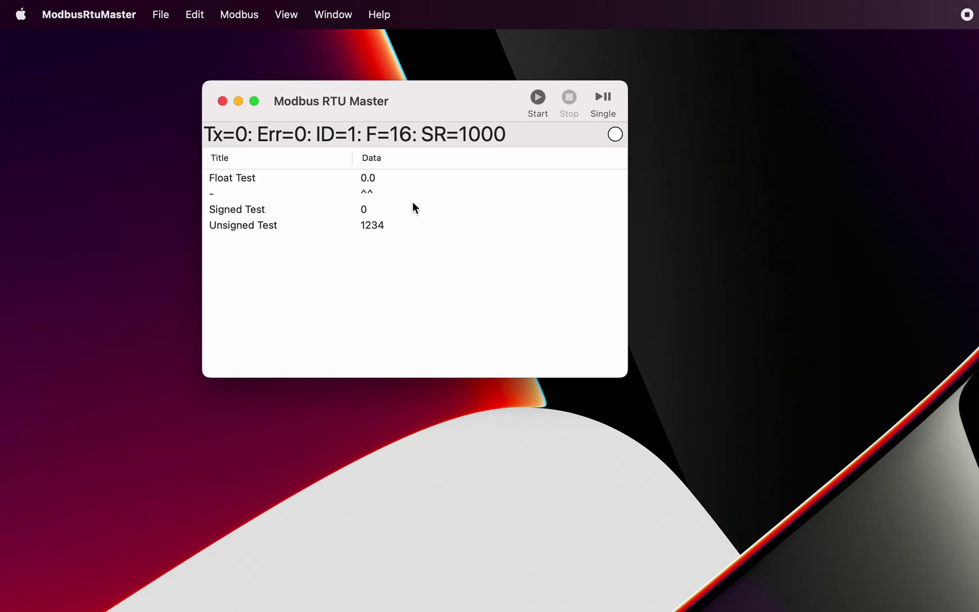
Set the write value of the Signed Test register to -10.
click(365, 212)
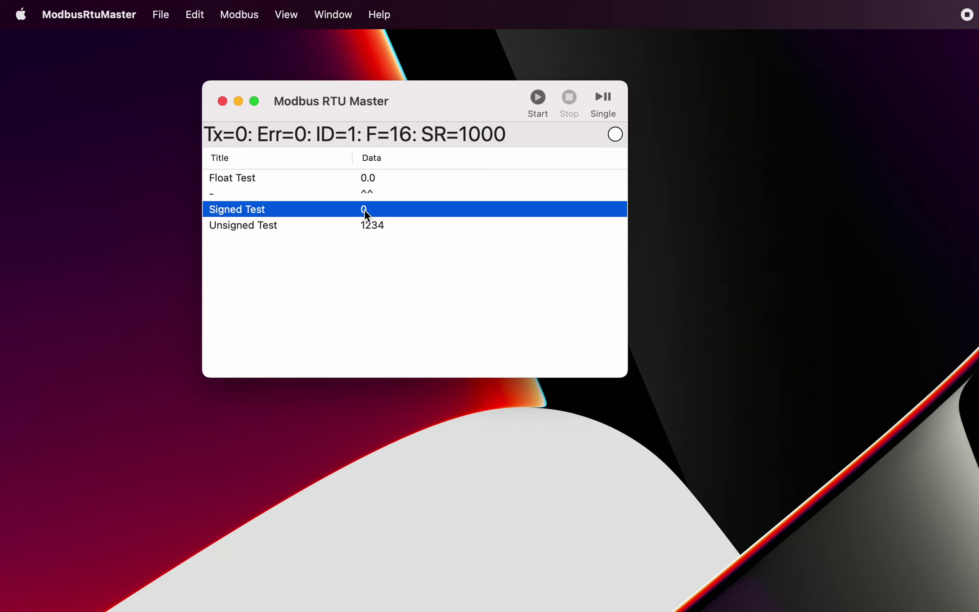
double_click(362, 210)
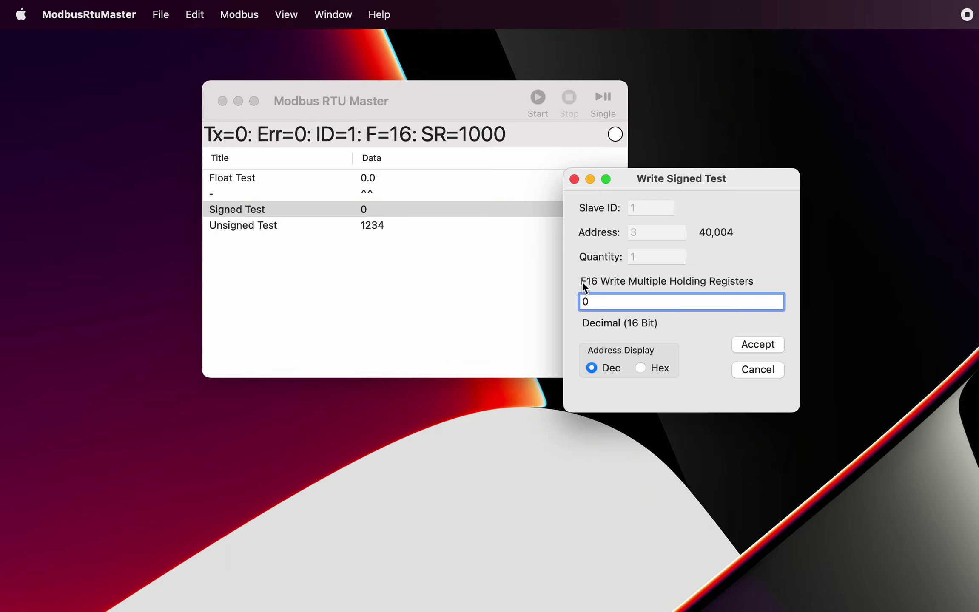
text(1)
key(Left)
text(-)
click(757, 346)
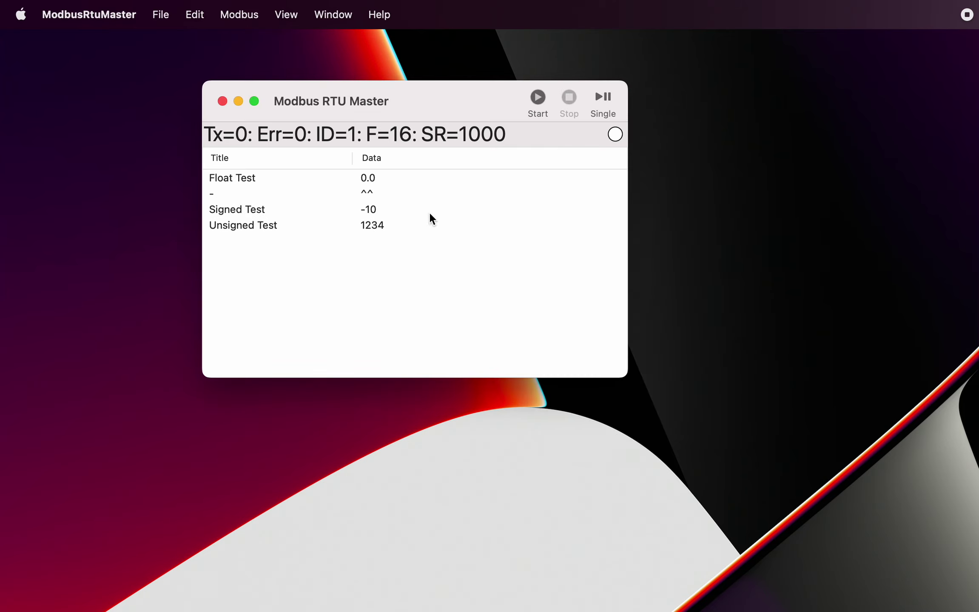
Set the write value of the Float Test item to 100.55.
double_click(371, 177)
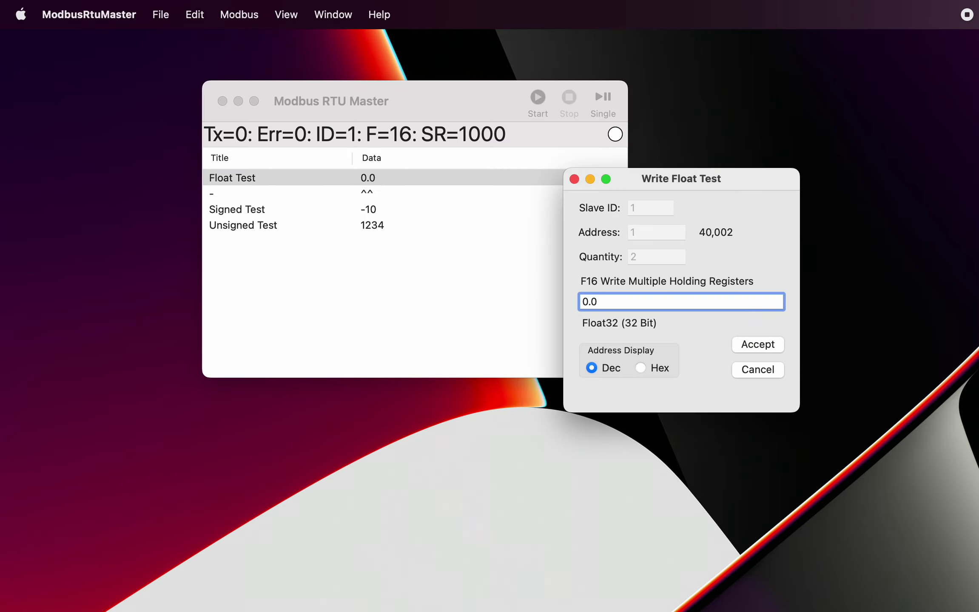
text(10)
key(Right)
key(Right)
key(Right)
key(BackSpace)
text(55)
click(759, 343)
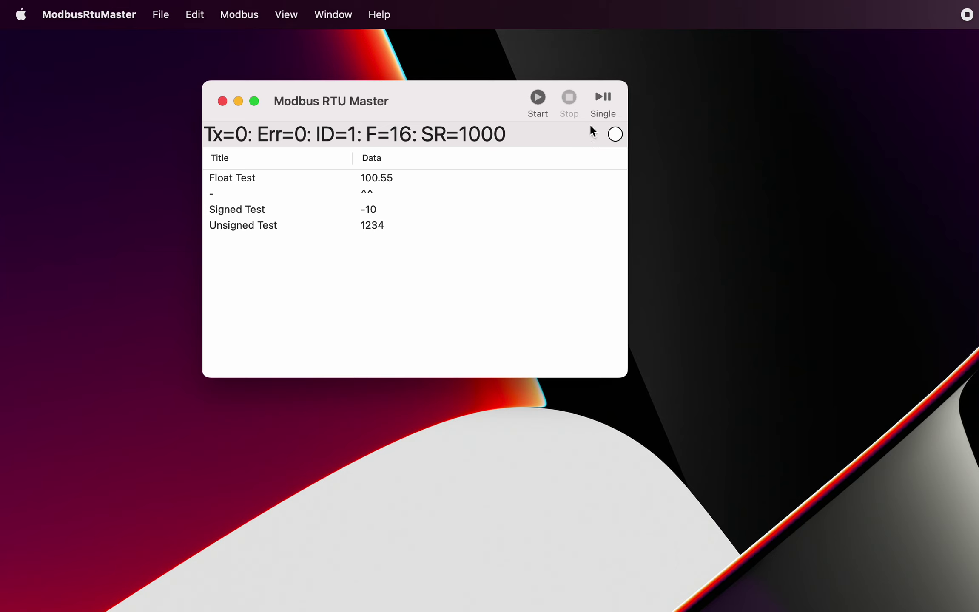
Send the register values to the slave once, and run continuous writing for a few scans before stopping it.
click(606, 102)
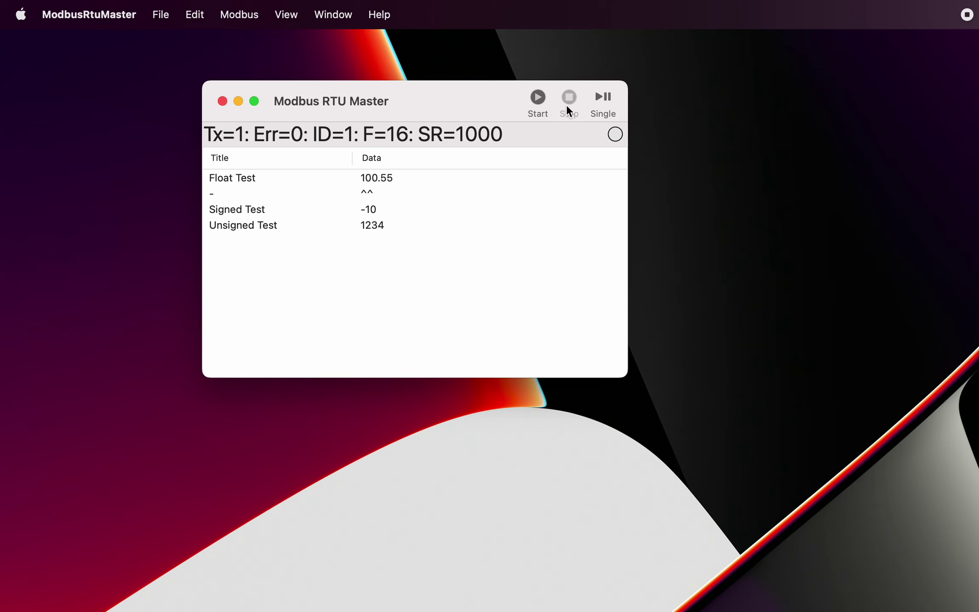
click(539, 97)
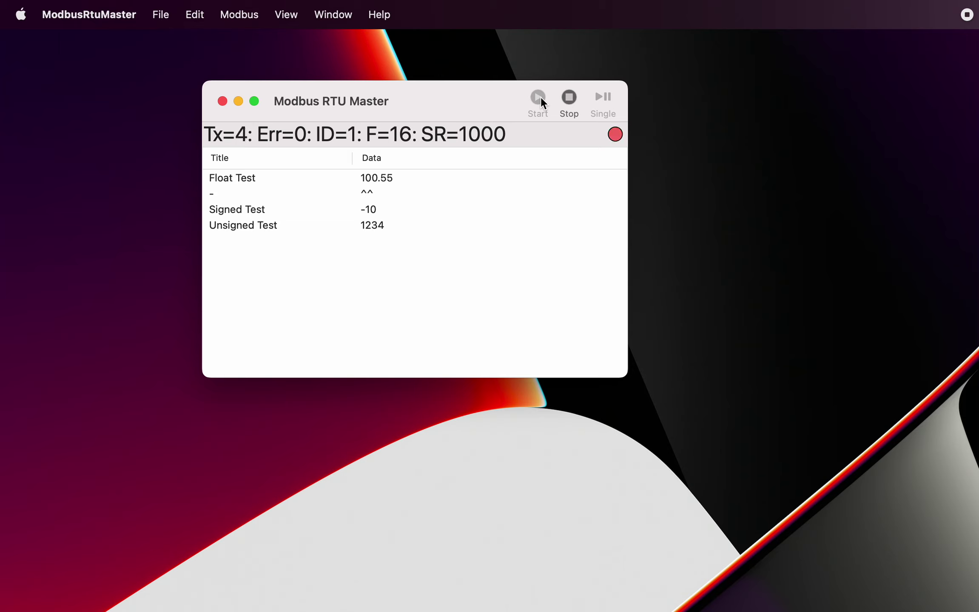
click(568, 97)
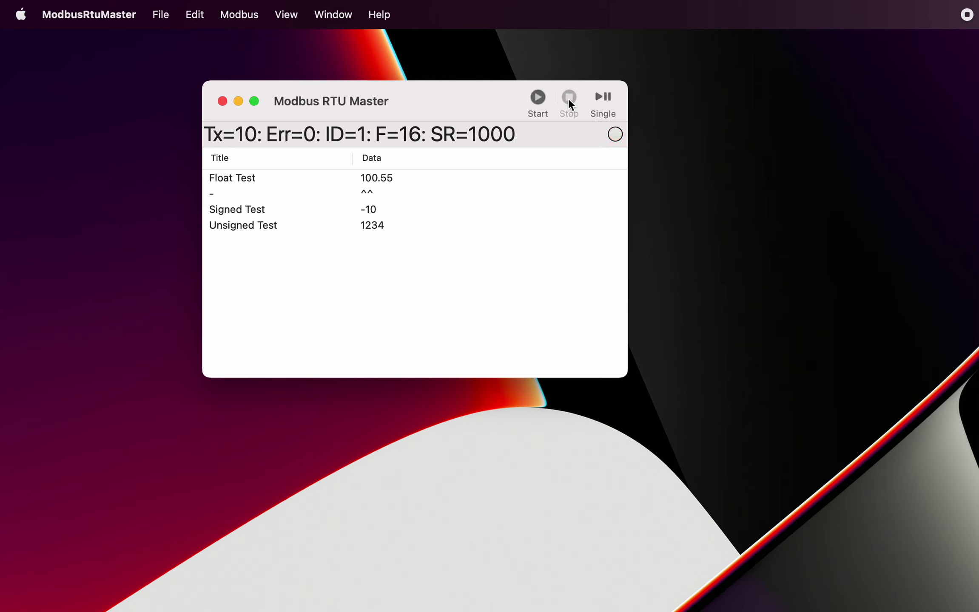